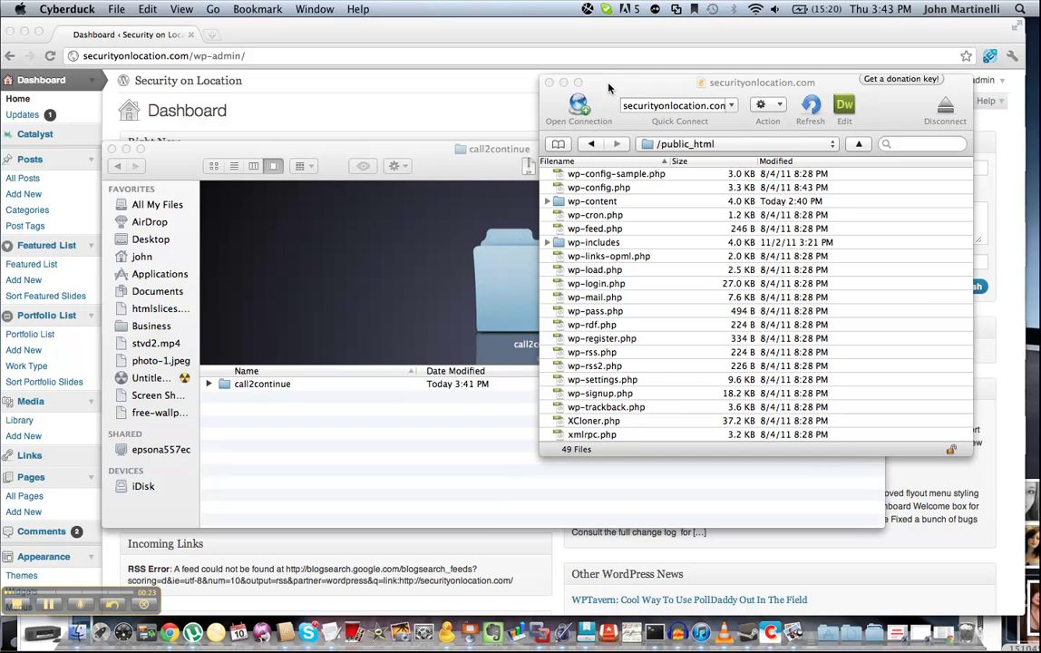
- Upload the call2continue folder into public_html/wp-content/plugins with Cyberduck
left_click(583, 206)
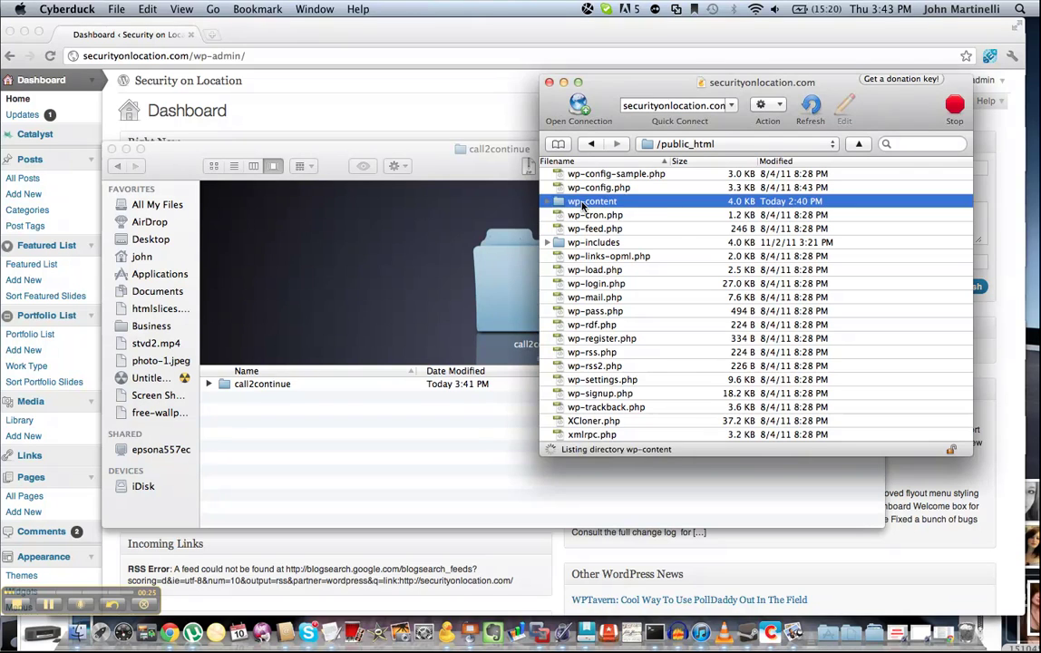
double_click(583, 206)
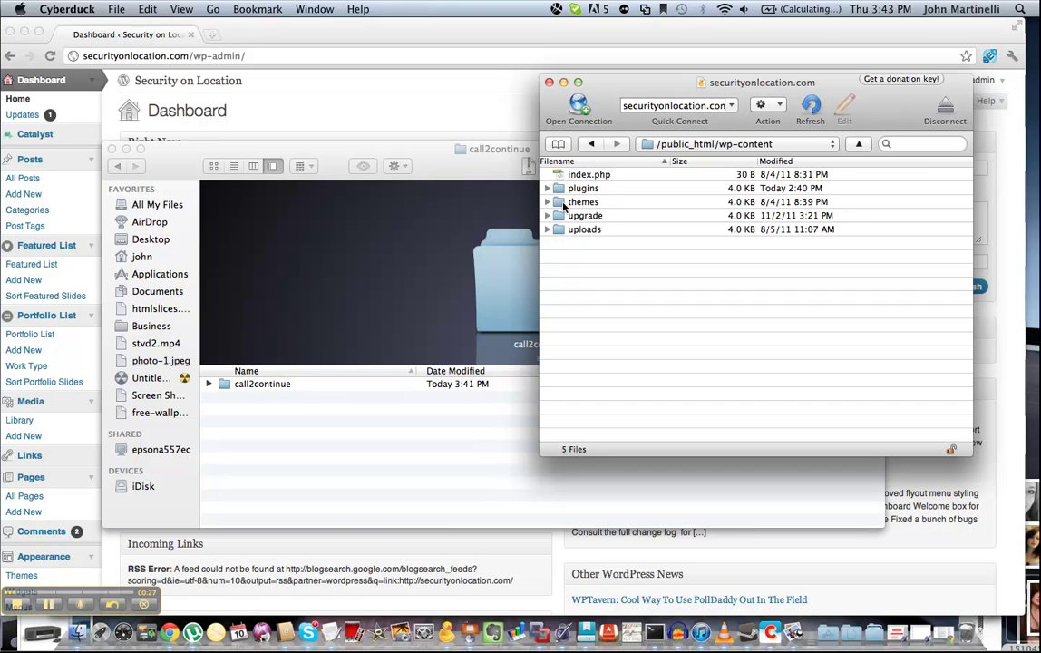
double_click(591, 190)
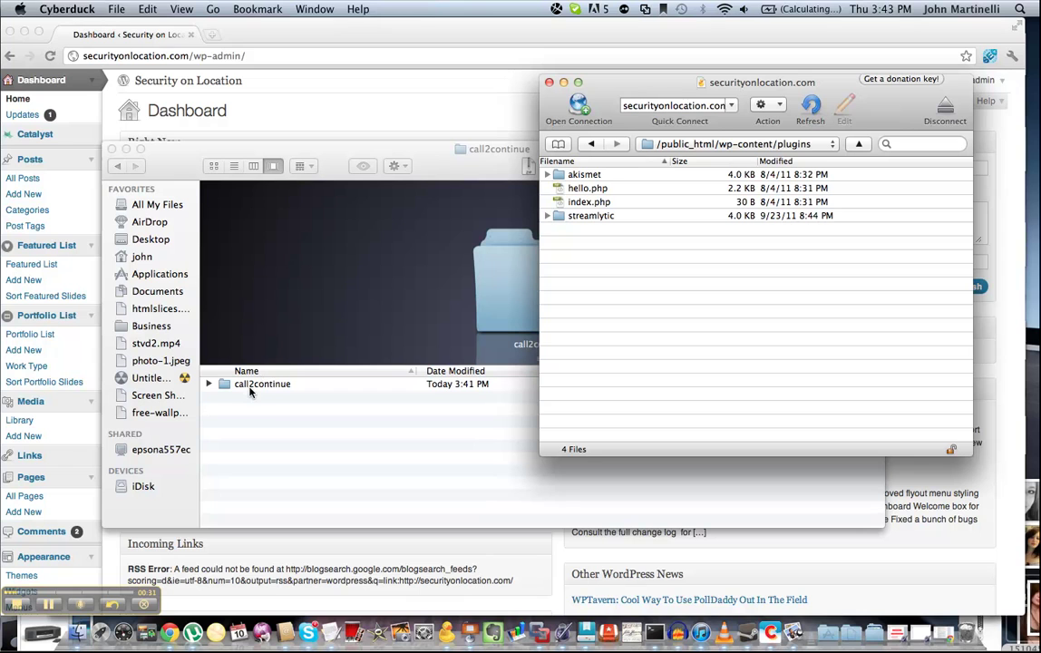
left_click_drag(245, 390, 586, 280)
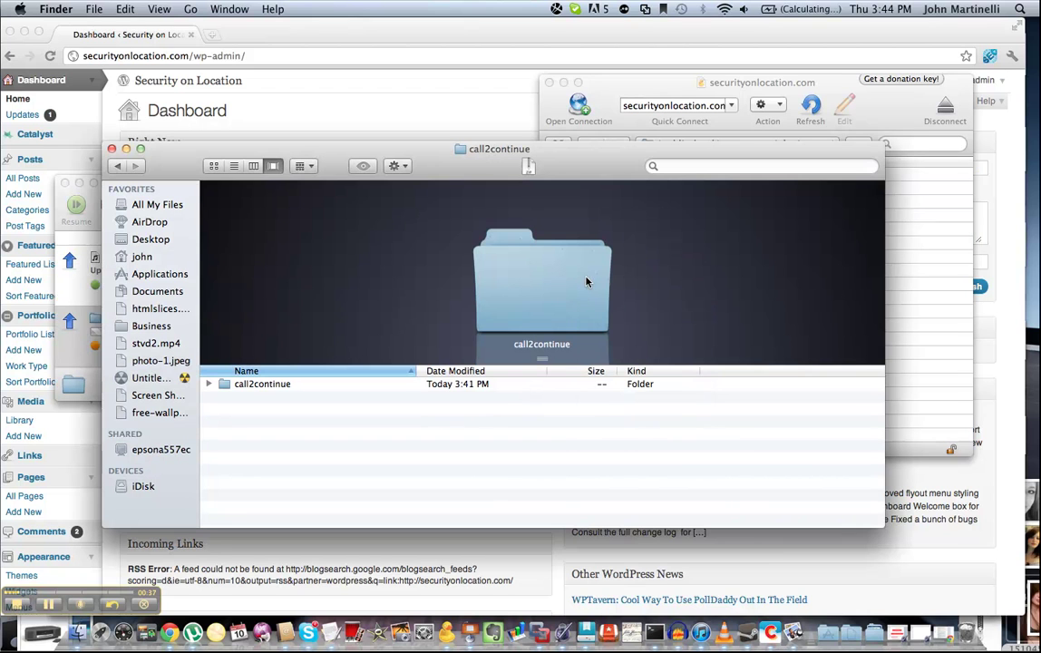
left_click(938, 294)
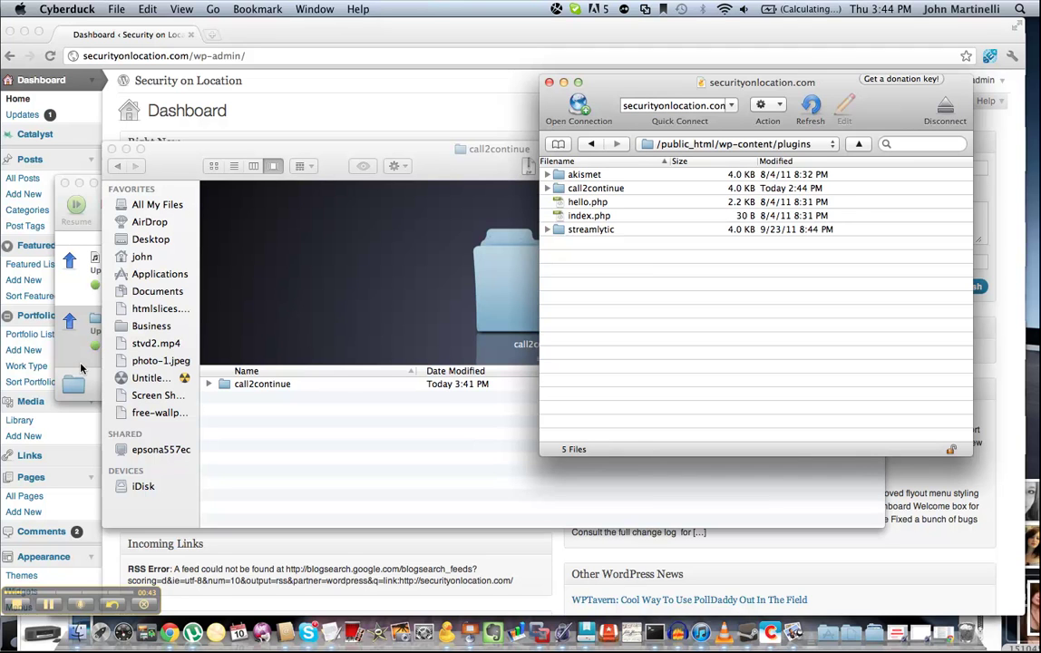
- Activate the Call2Continue plugin from the Installed Plugins list
left_click(322, 585)
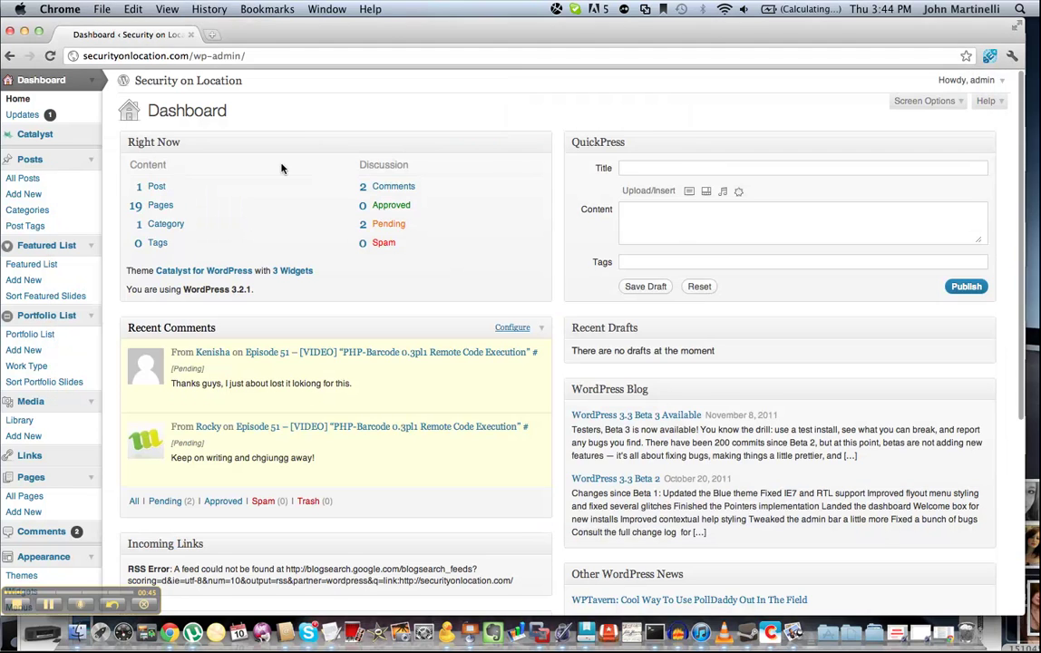
scroll(83, 363, "down", 5)
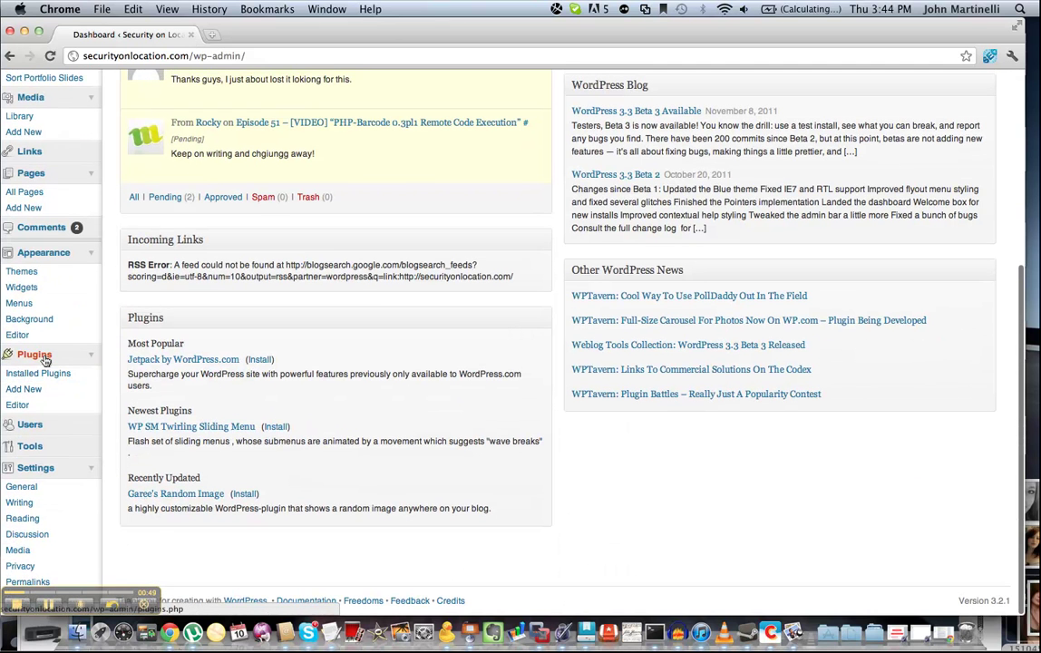
left_click(34, 375)
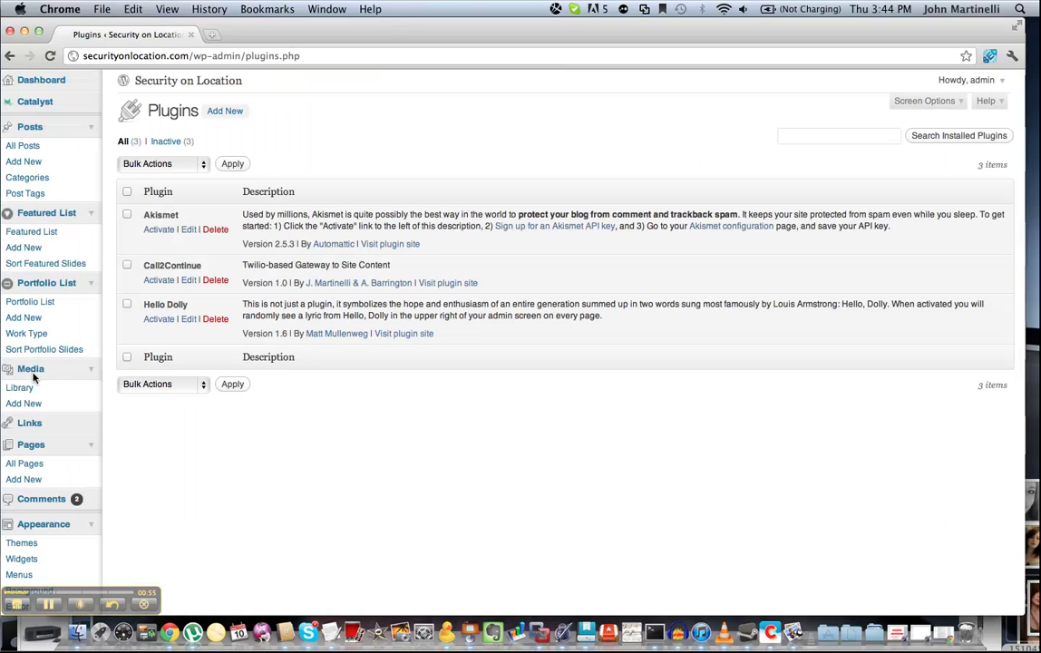
left_click(155, 280)
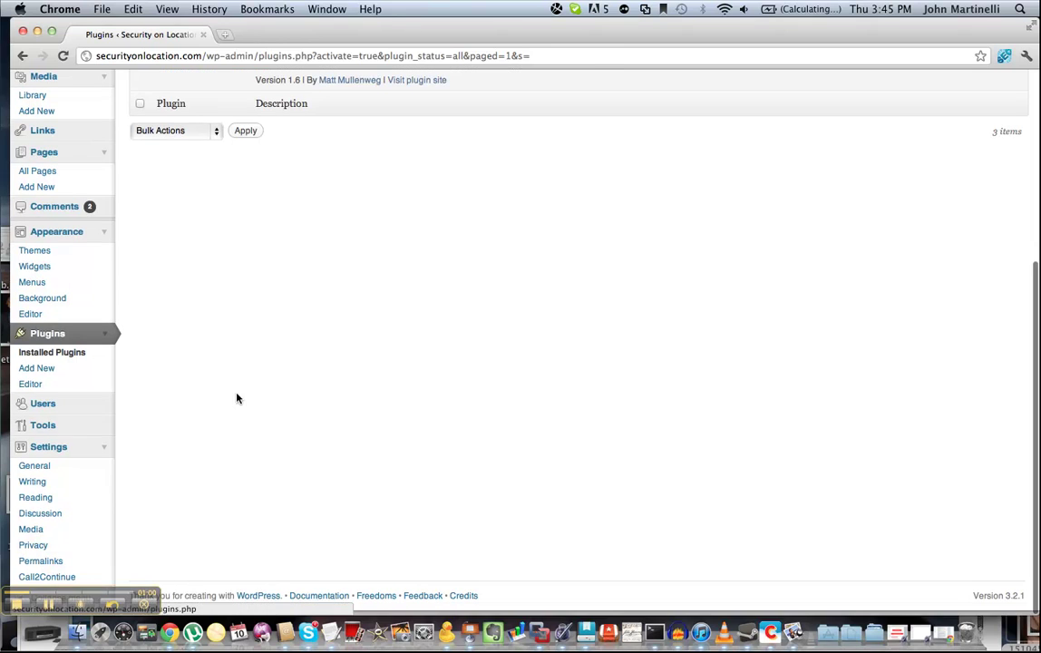
- Open Settings > Call2Continue, then bring up the Twilio site in the other tab
left_click(71, 581)
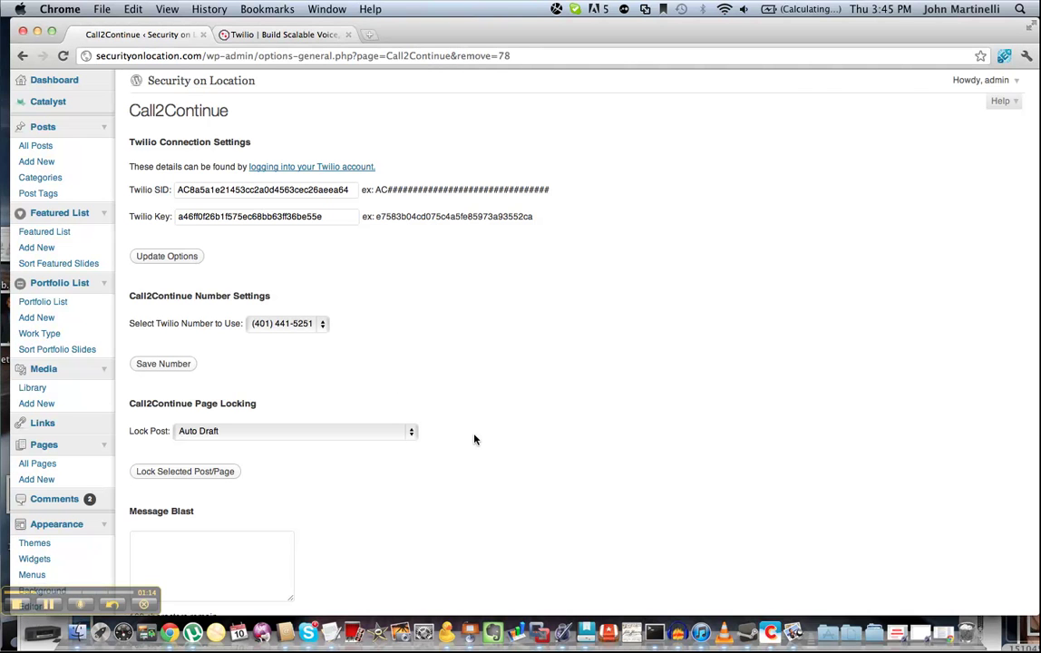
left_click(236, 37)
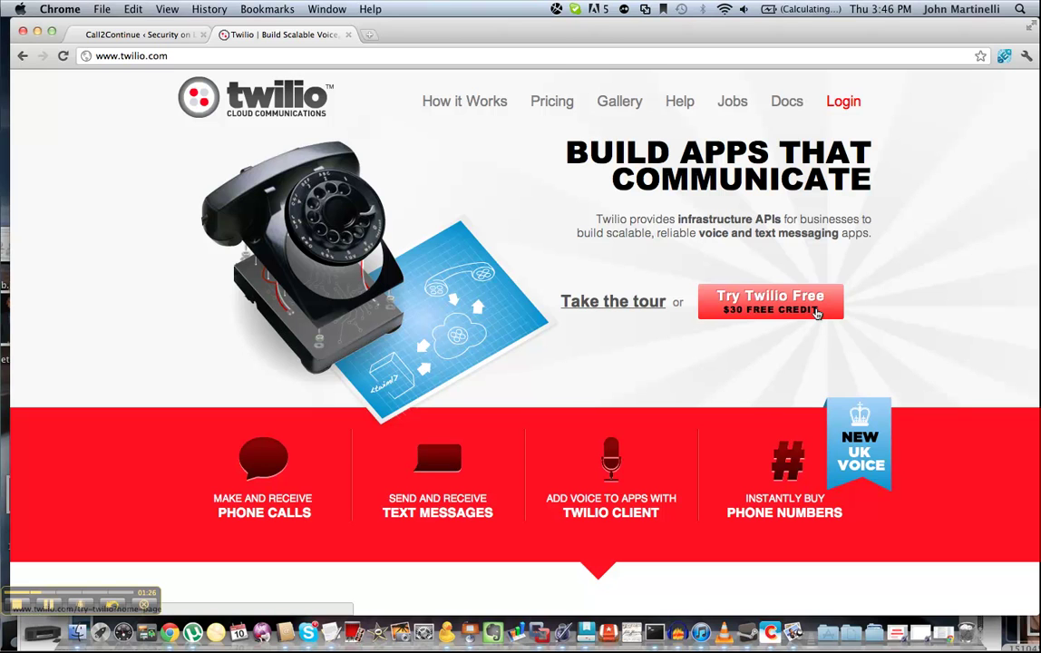
- Start the free Twilio sign-up and get into the Twilio account dashboard
left_click(769, 313)
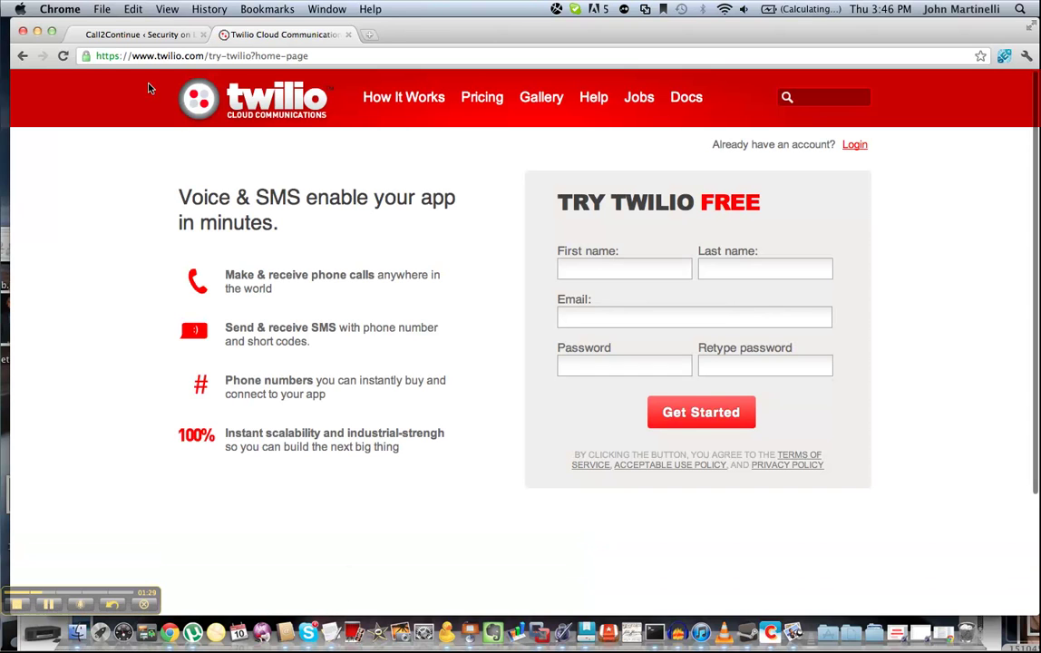
left_click(118, 36)
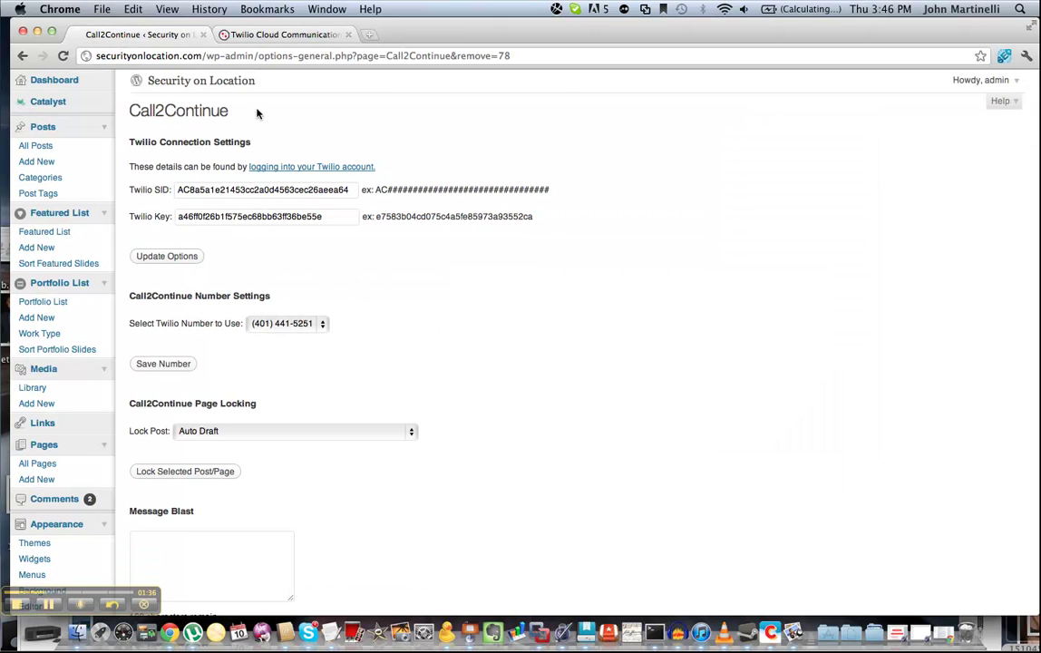
left_click(251, 36)
left_click(190, 39)
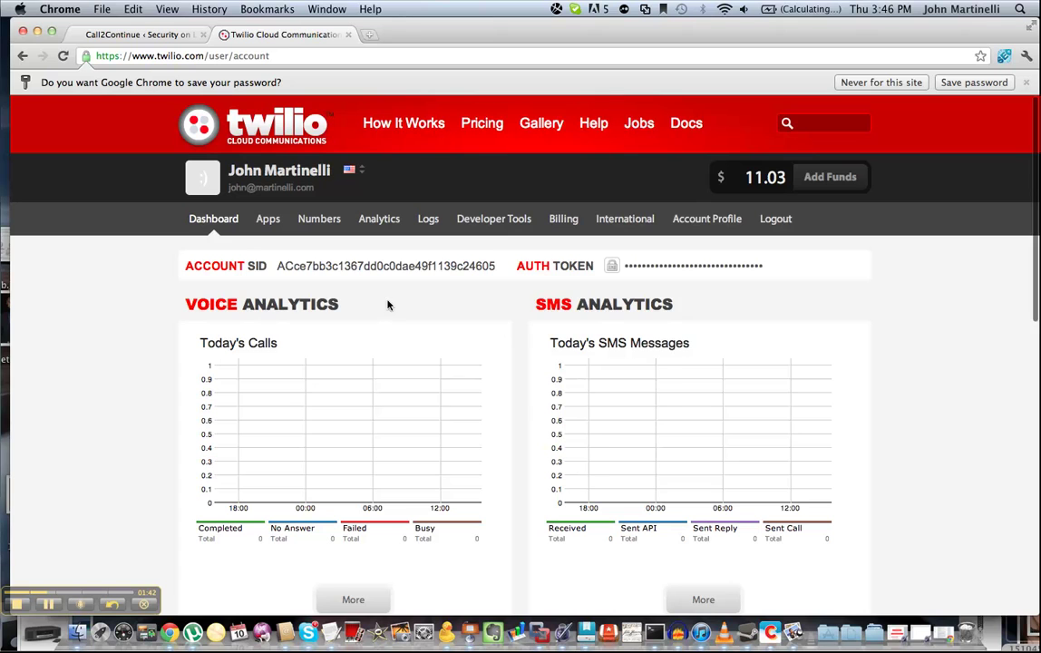
- Select the Account SID and reveal the Auth Token on the Twilio dashboard
double_click(277, 267)
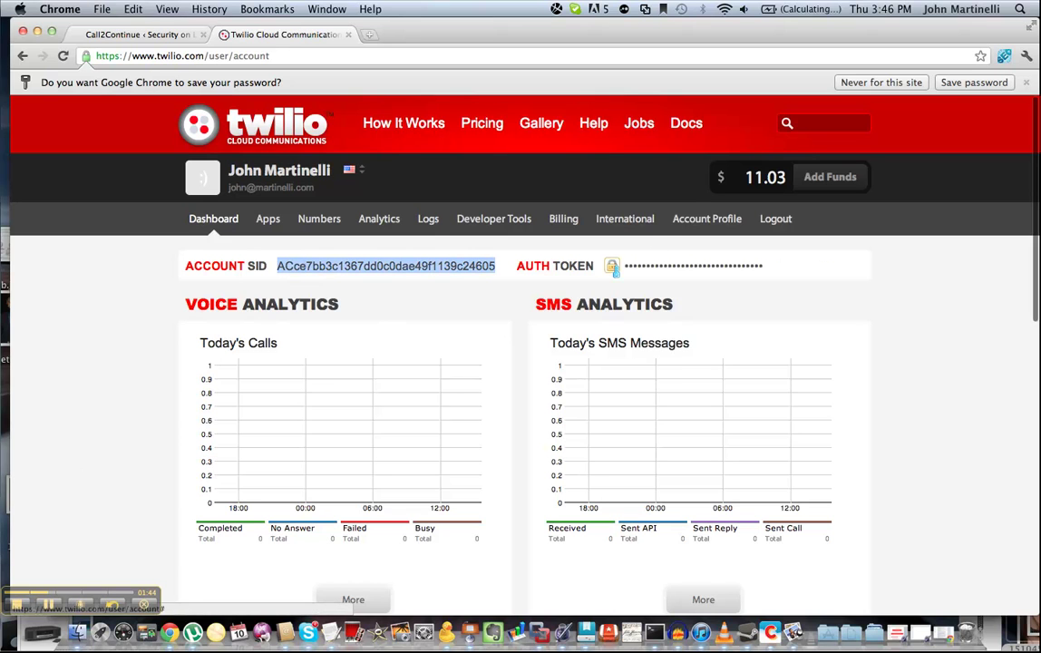
left_click(612, 266)
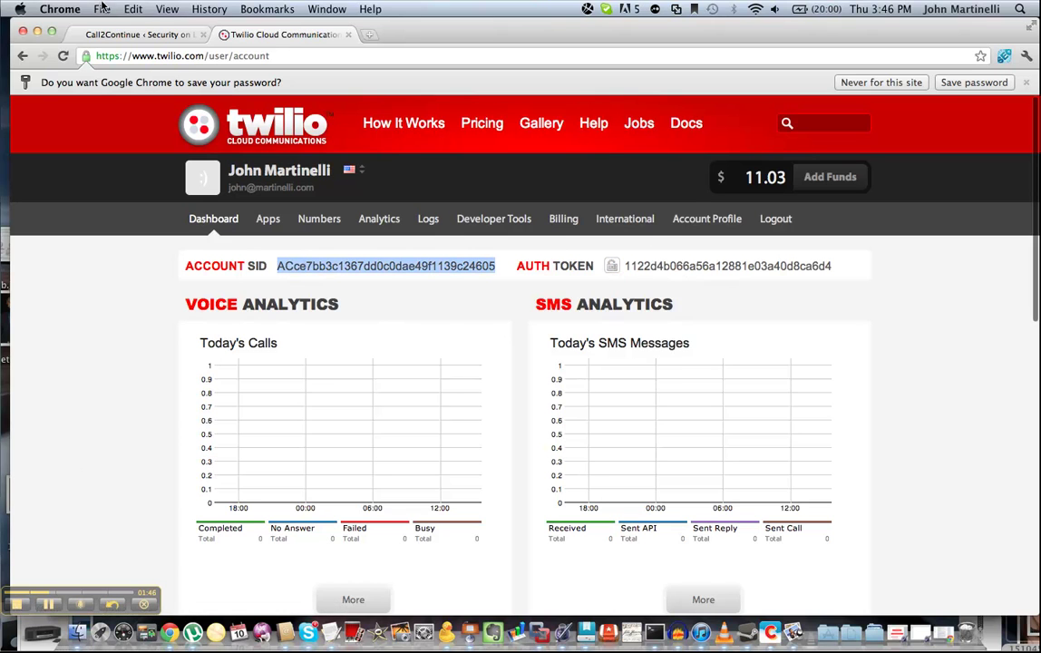
left_click(127, 35)
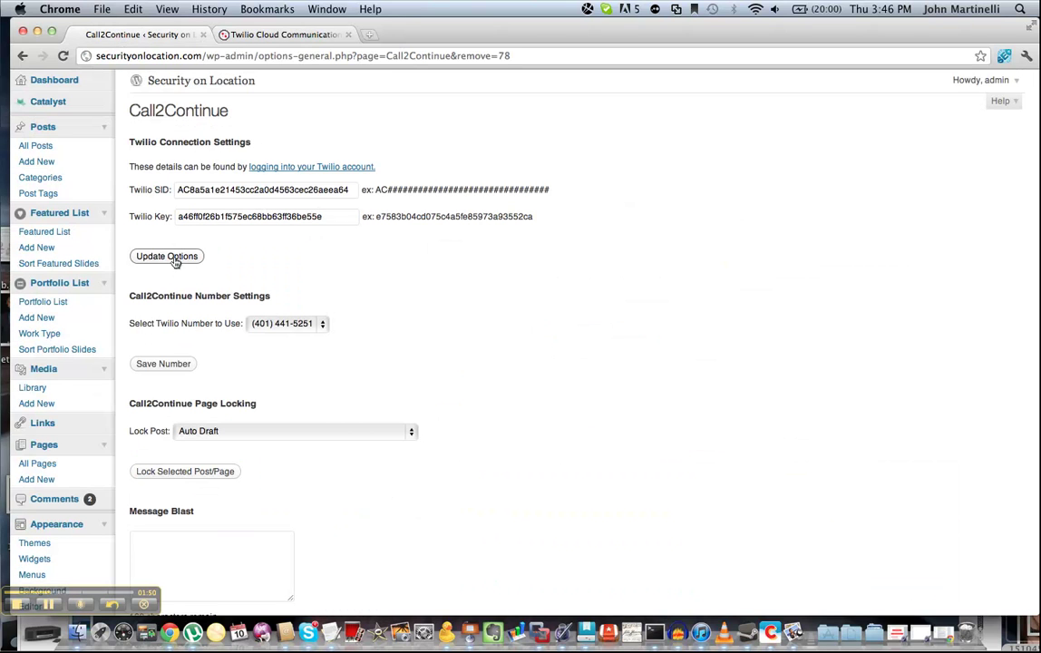
- Choose the first Twilio phone number and save it in Number Settings
left_click(309, 324)
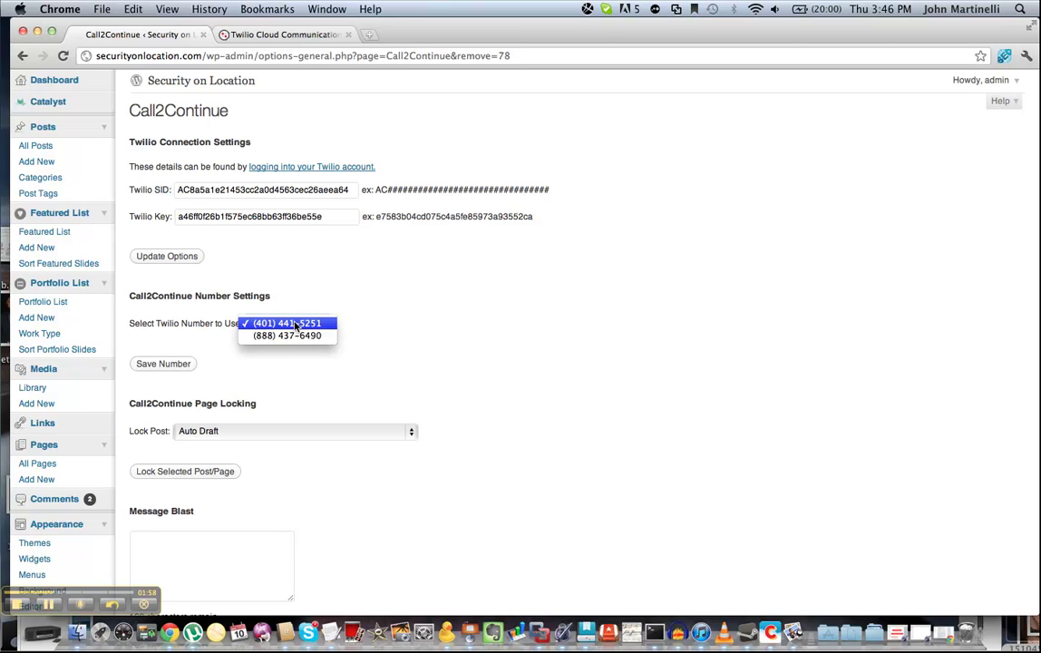
left_click(297, 325)
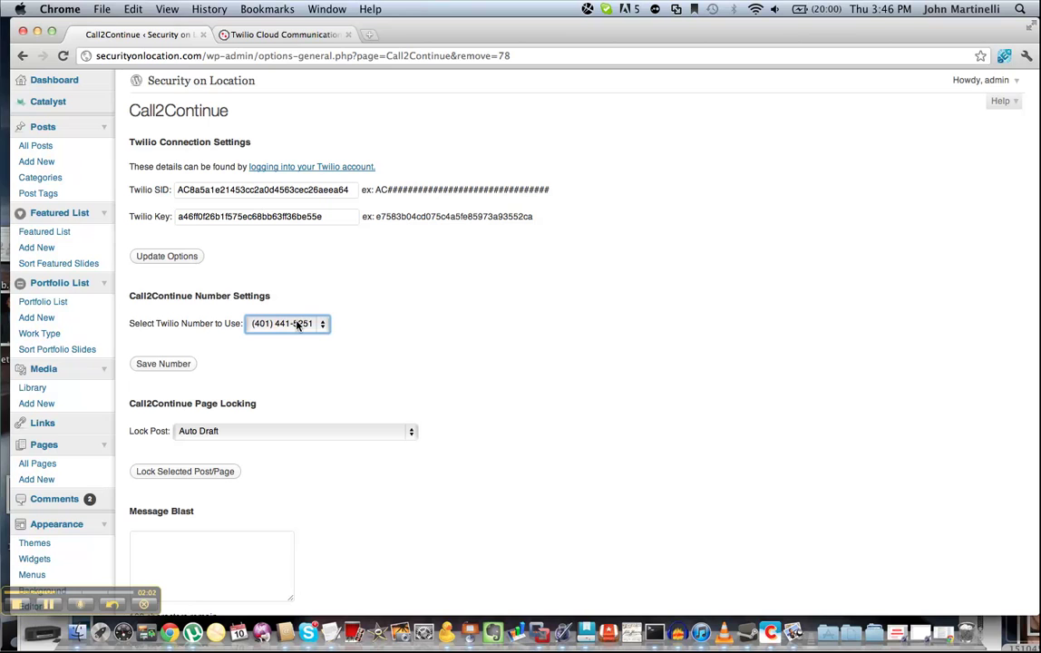
left_click(160, 371)
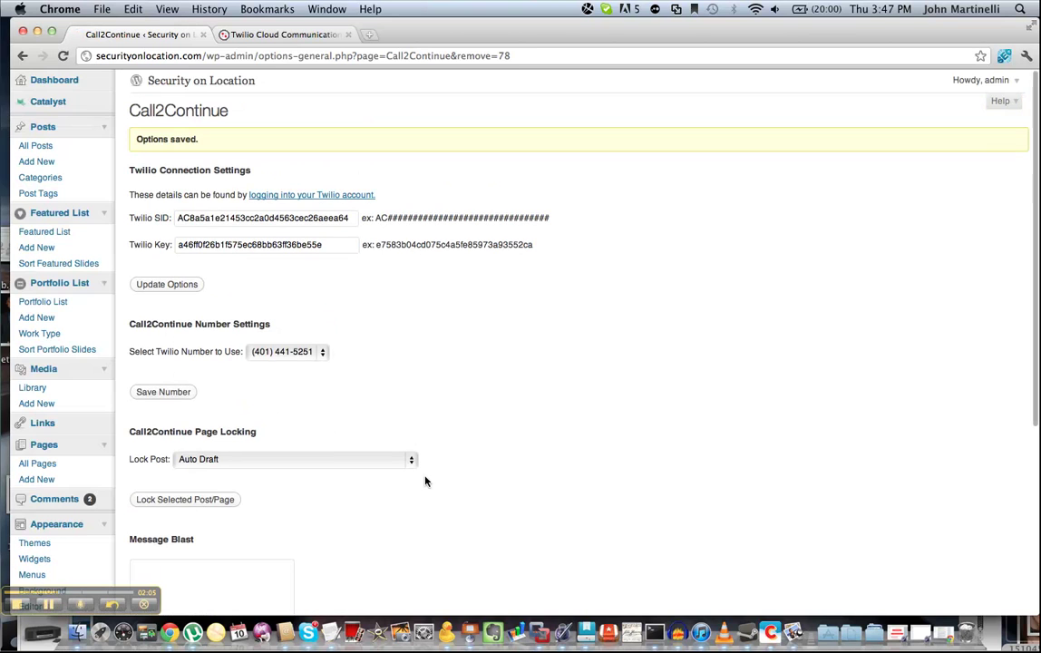
scroll(425, 479, "down", 1)
scroll(426, 479, "down", 1)
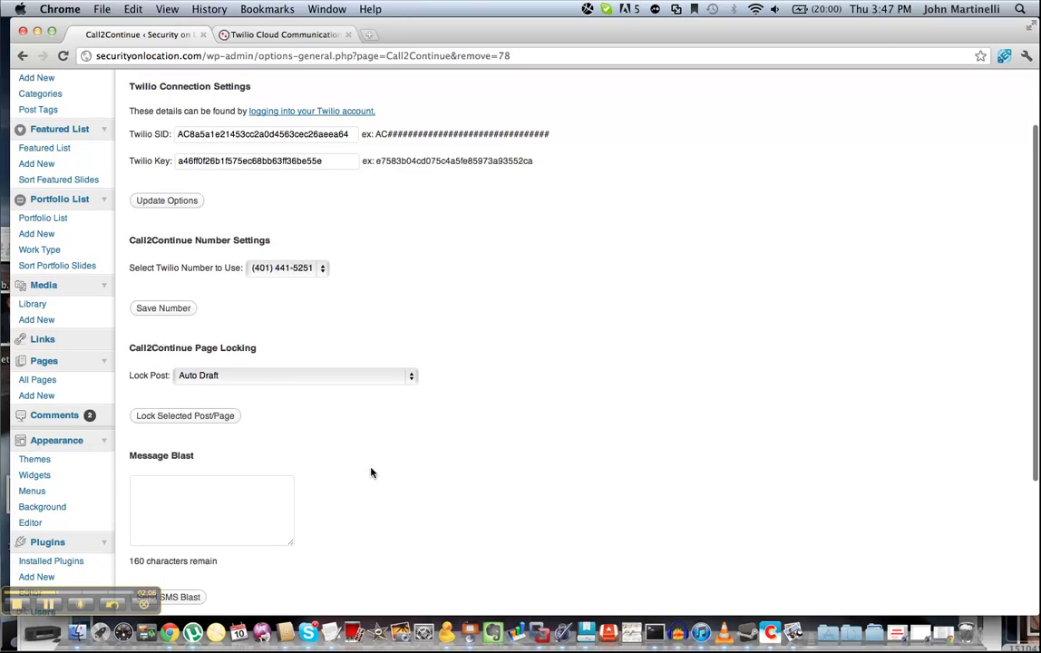
- Pick SECURITY SERVICES in the Lock Post dropdown and lock that page
left_click(206, 376)
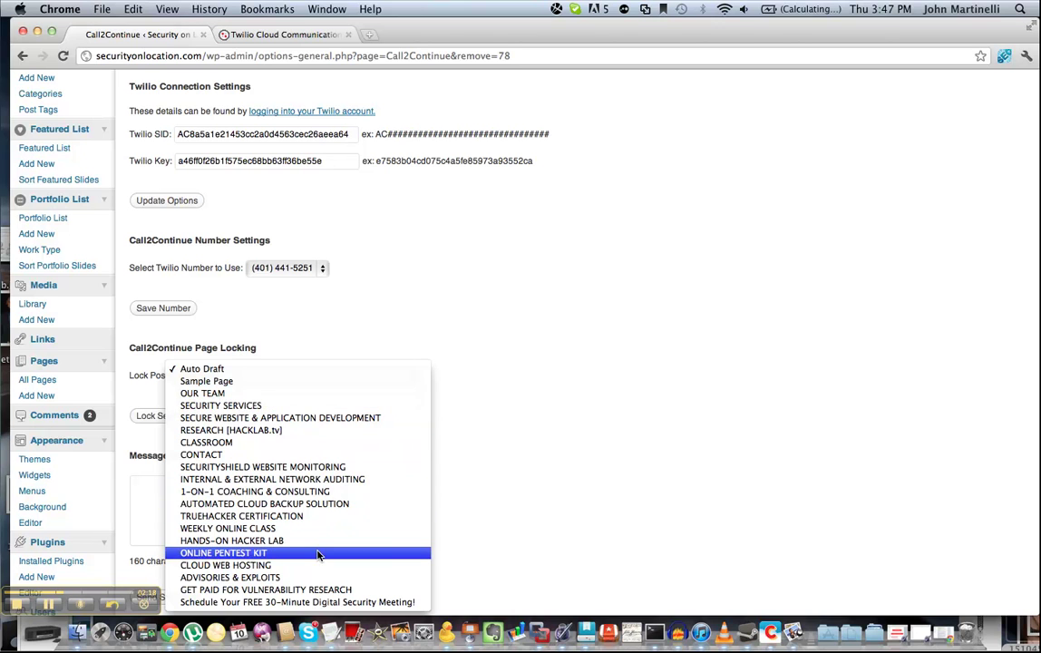
left_click(342, 405)
left_click(151, 419)
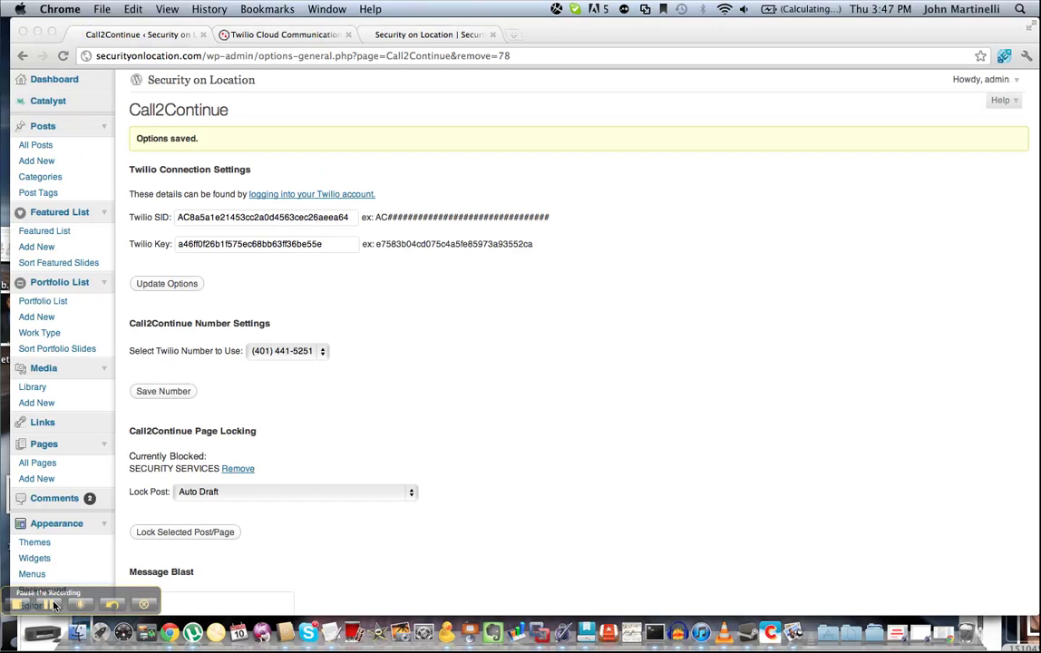
scroll(437, 420, "down", 2)
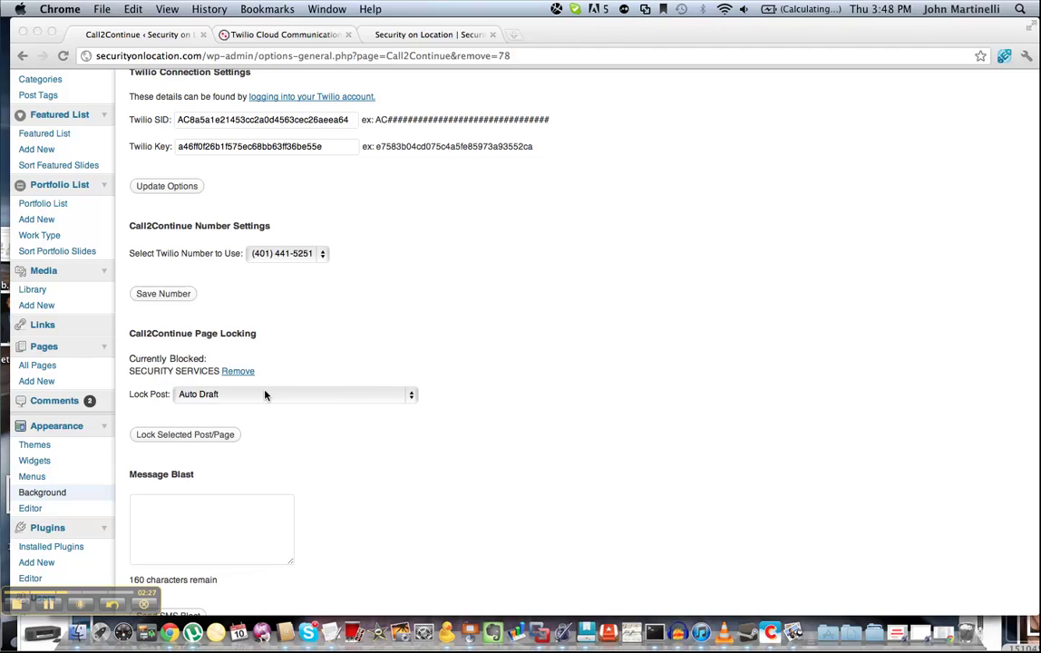
left_click(272, 448)
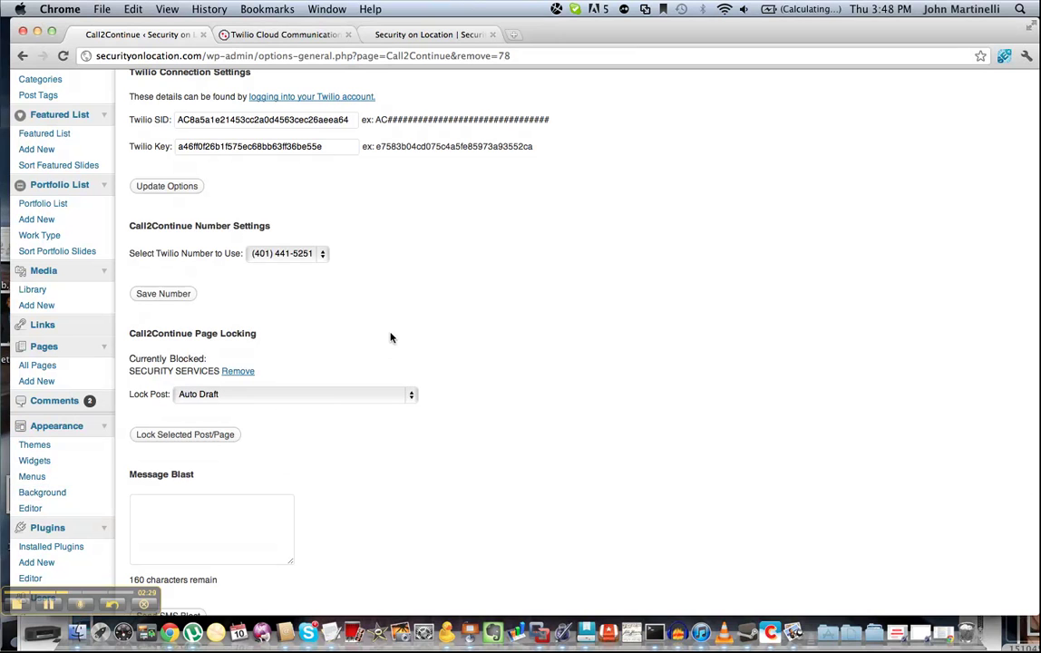
- Check the live SECURITY SERVICES page's call-code lock prompt, then return to settings
left_click(379, 40)
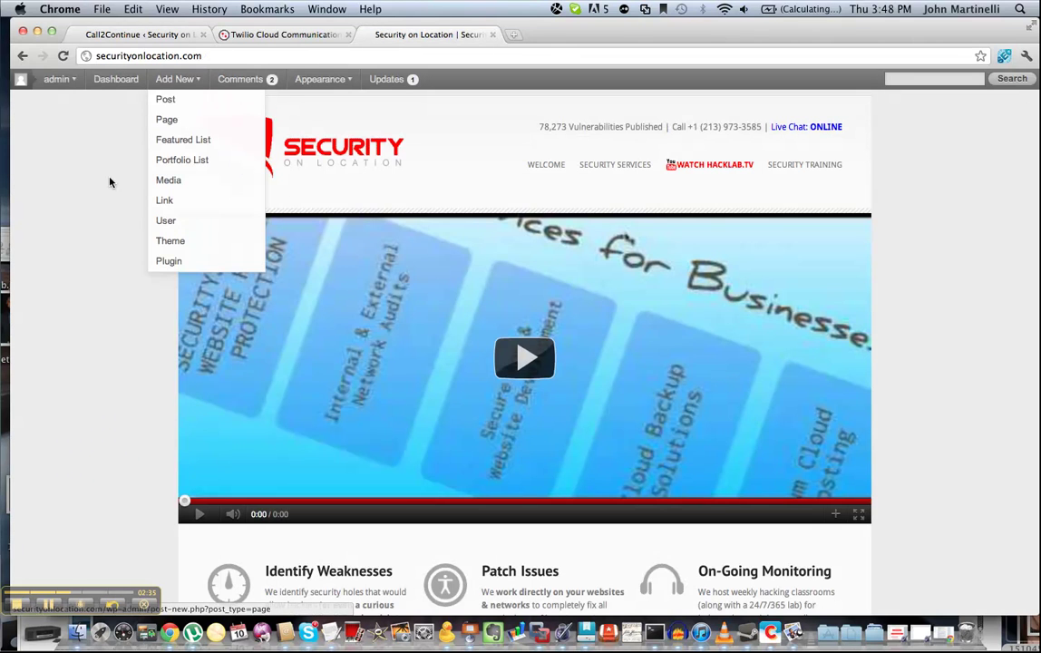
left_click(624, 167)
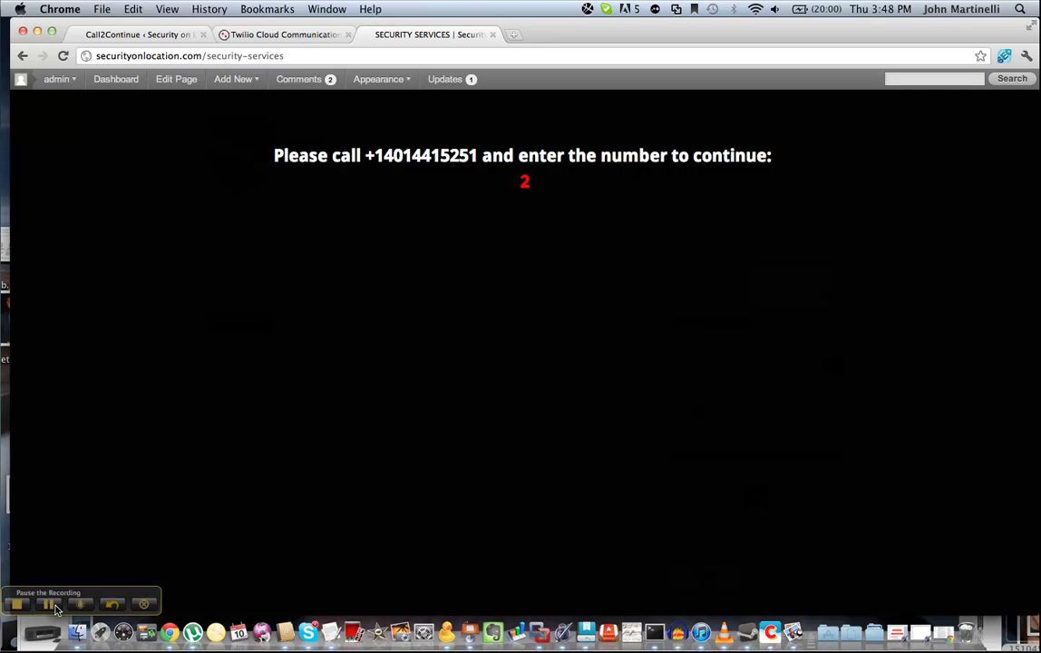
key("super+1")
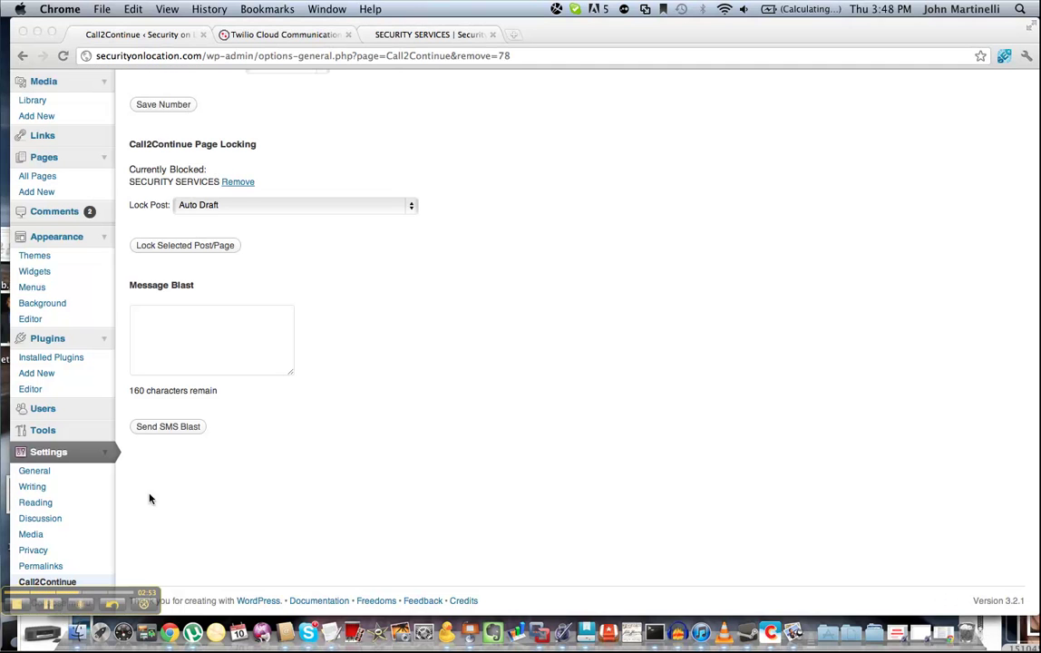
- Enlarge the Message Blast box and send an SMS blast
left_click(289, 377)
left_click_drag(290, 377, 371, 415)
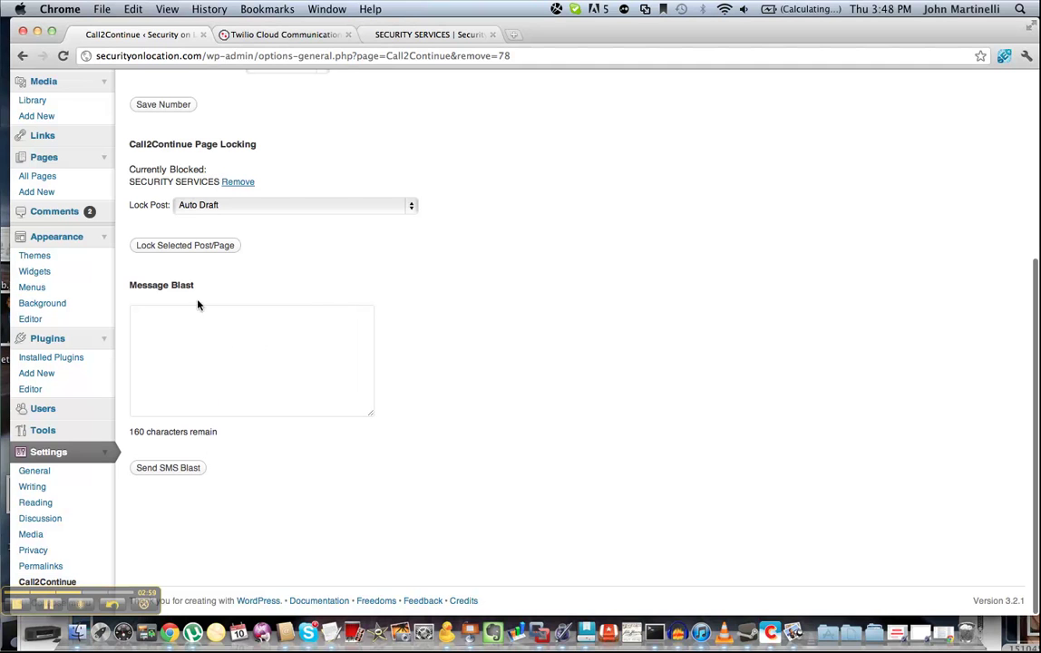
left_click(196, 340)
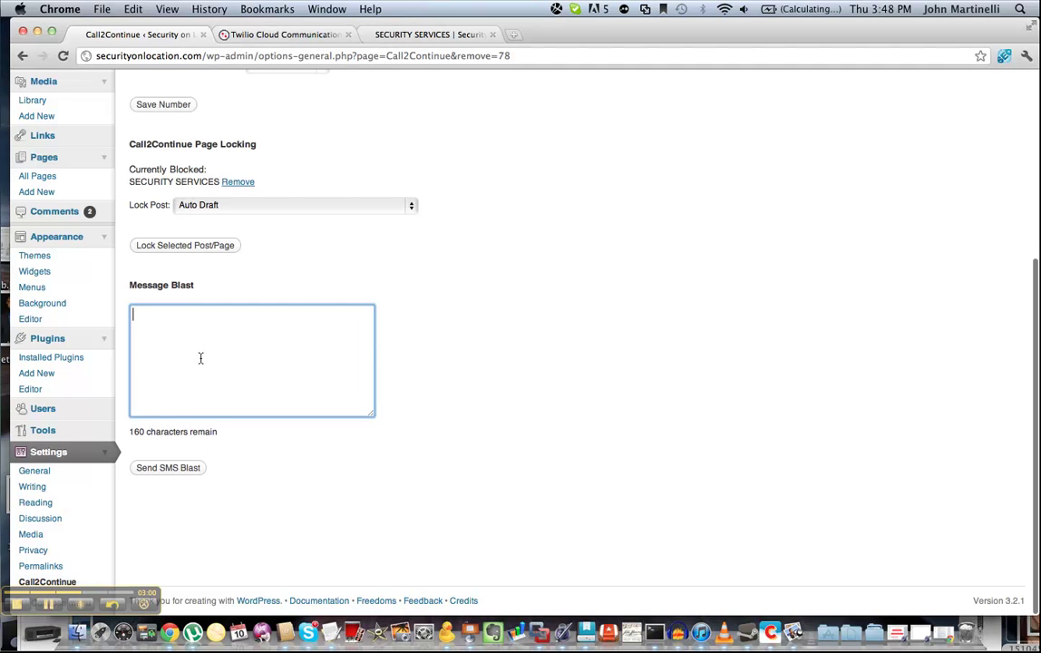
left_click(197, 467)
scroll(541, 249, "up", 5)
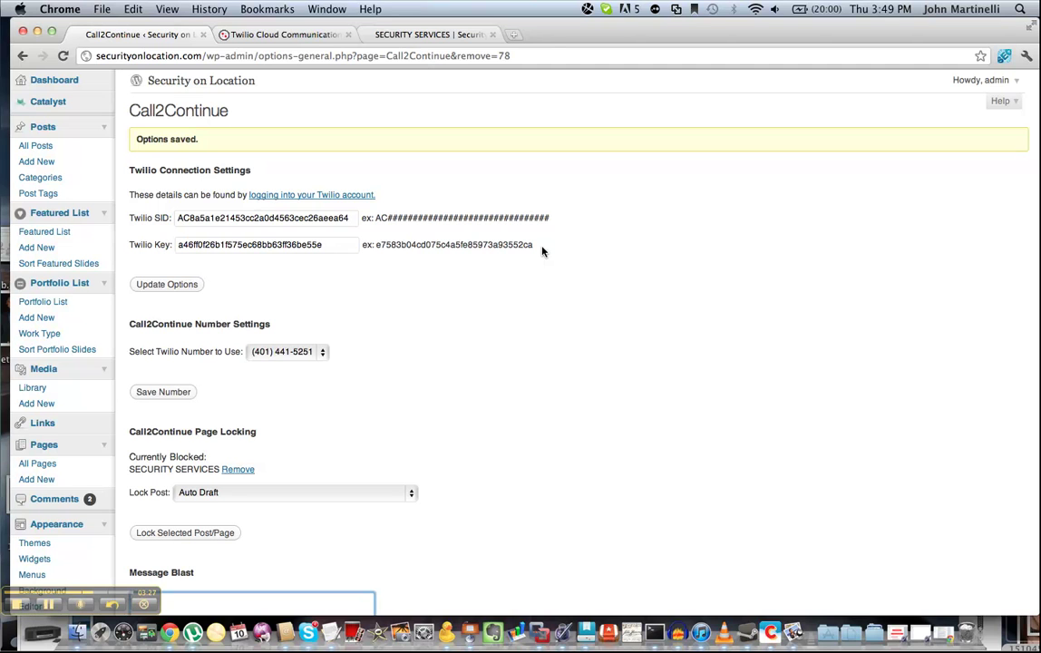
scroll(583, 364, "down", 3)
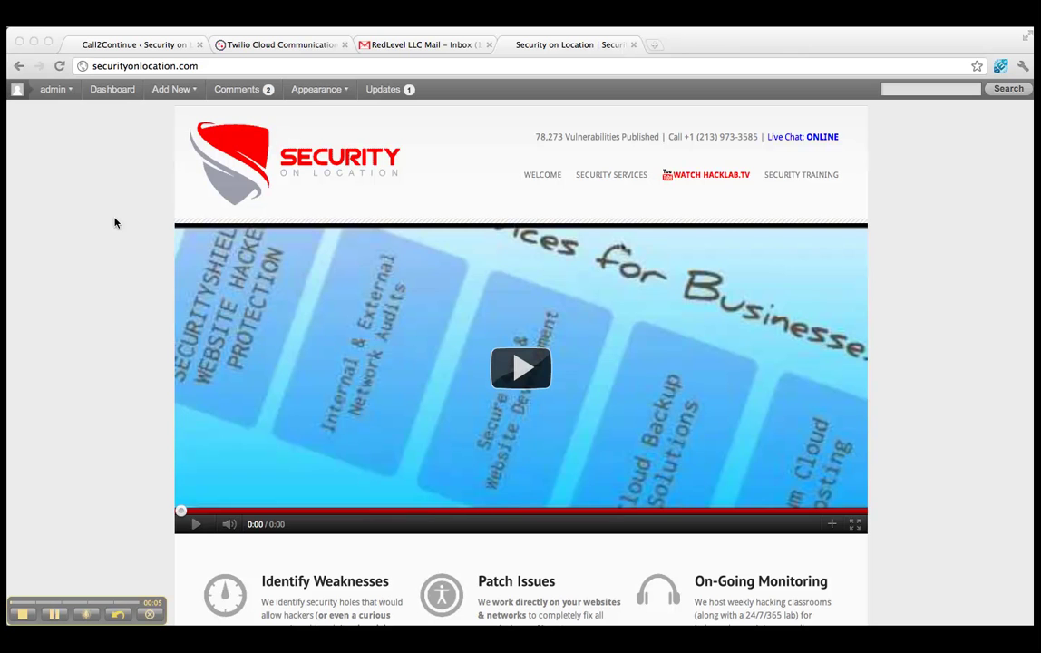
- Open the live Security Services page, then scroll the Call2Continue settings to Message Blast
left_click(616, 180)
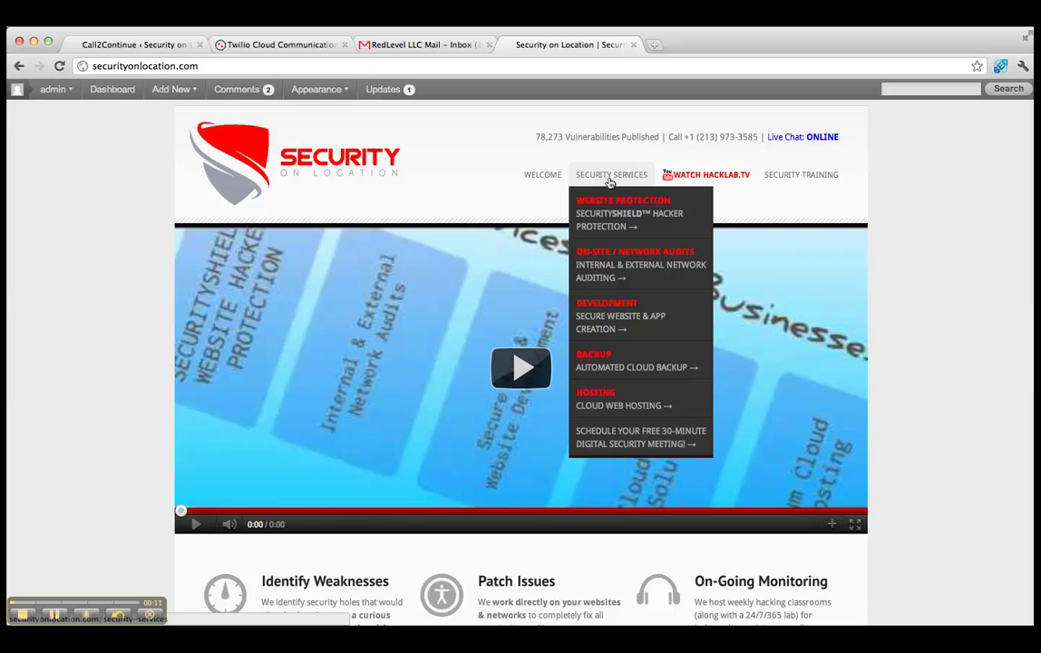
left_click(609, 178)
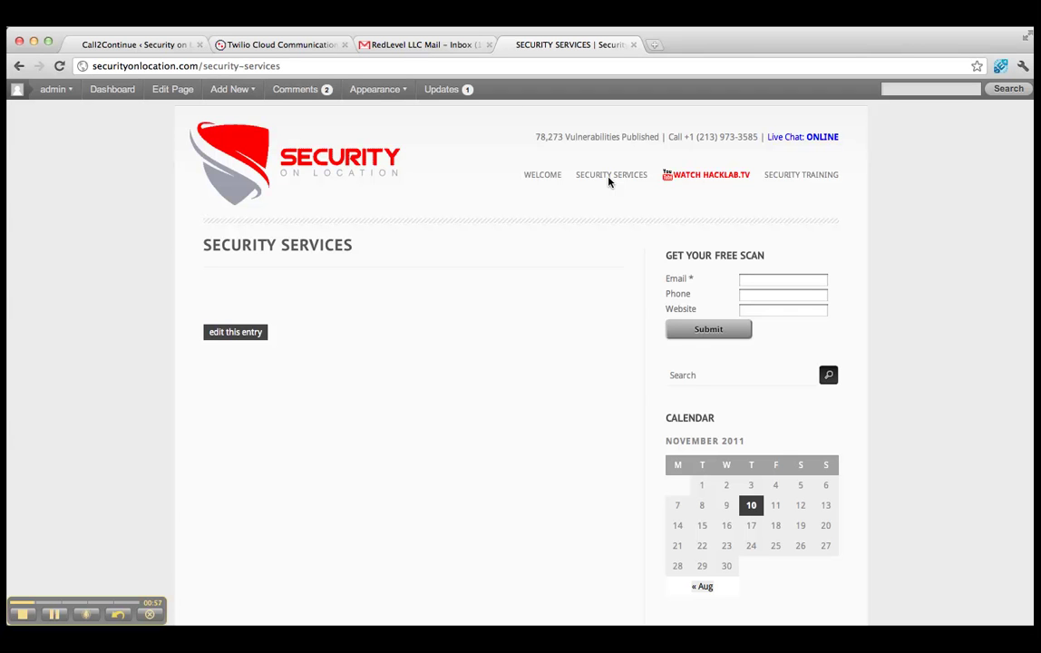
left_click(169, 45)
scroll(563, 377, "down", 5)
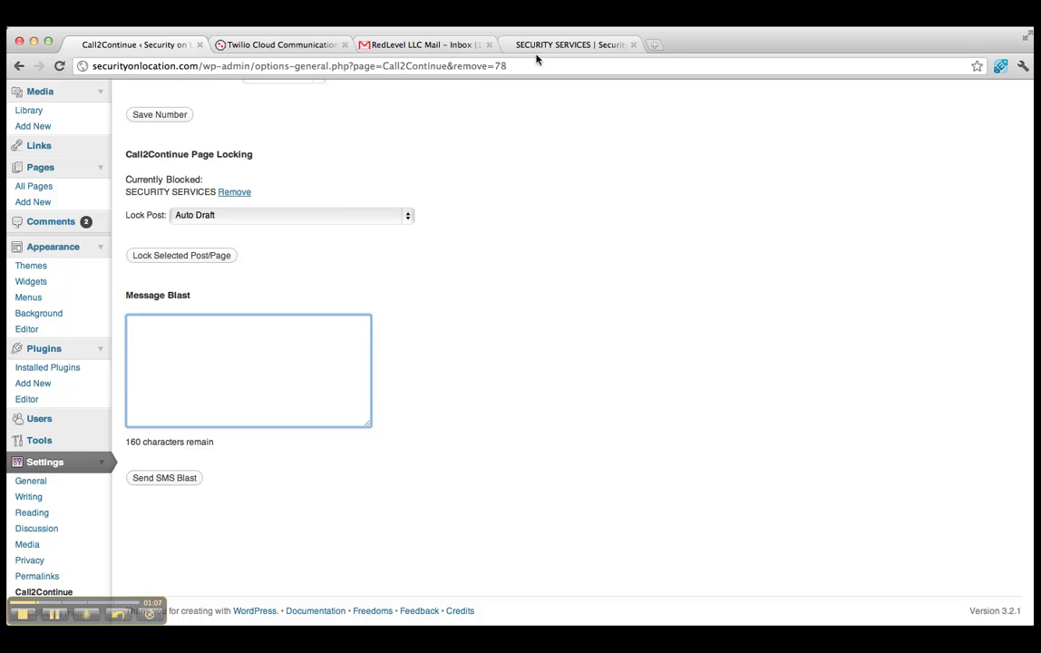
left_click(562, 44)
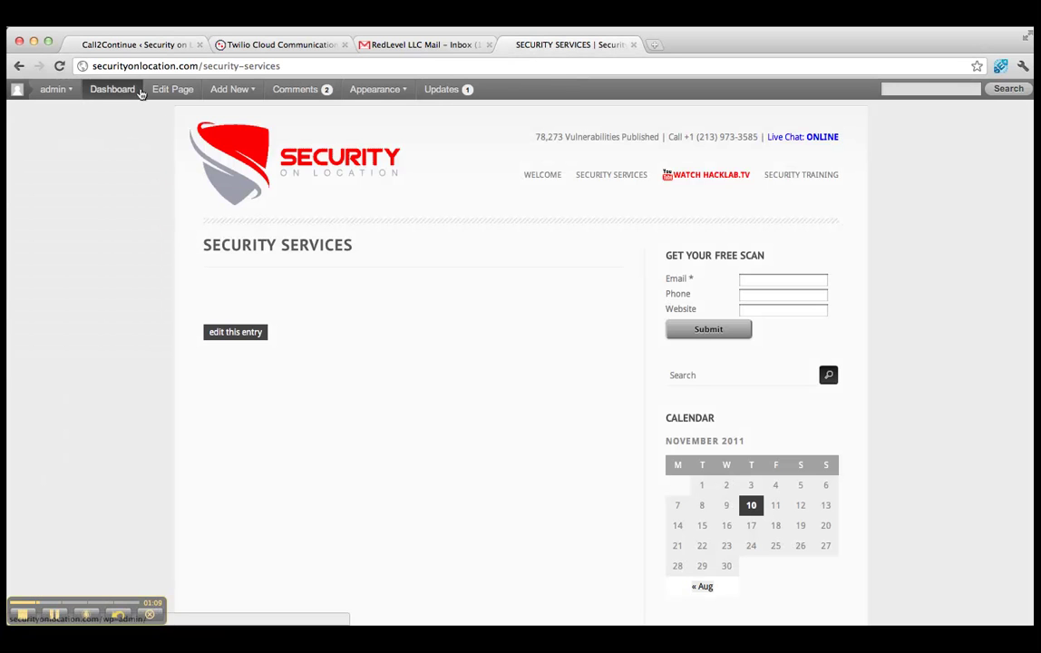
left_click(122, 47)
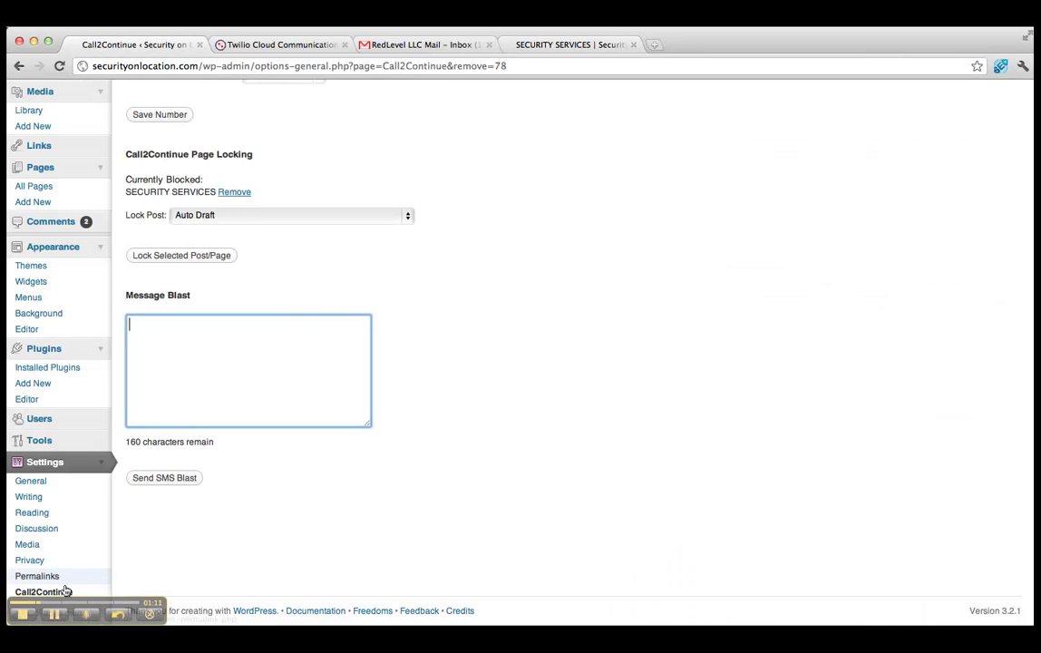